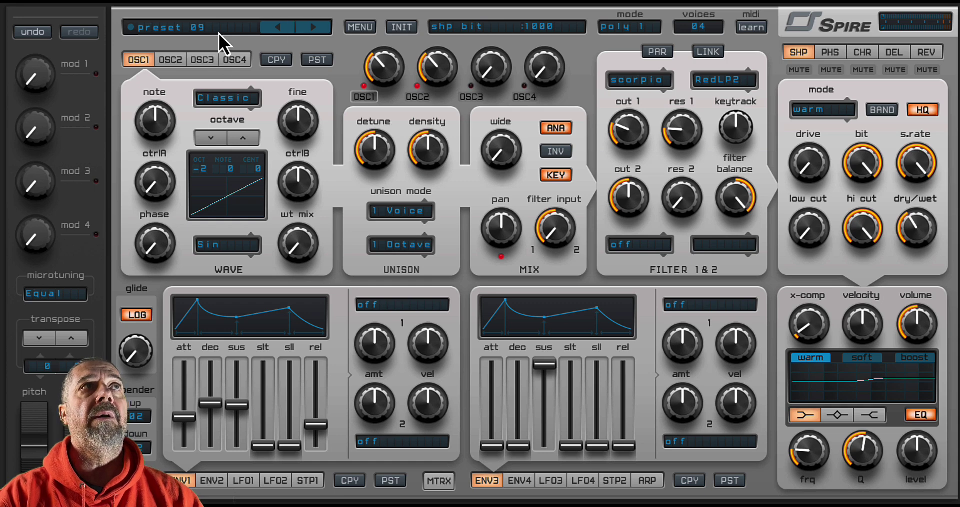
{"action": "left_click", "coordinate": [204, 31]}
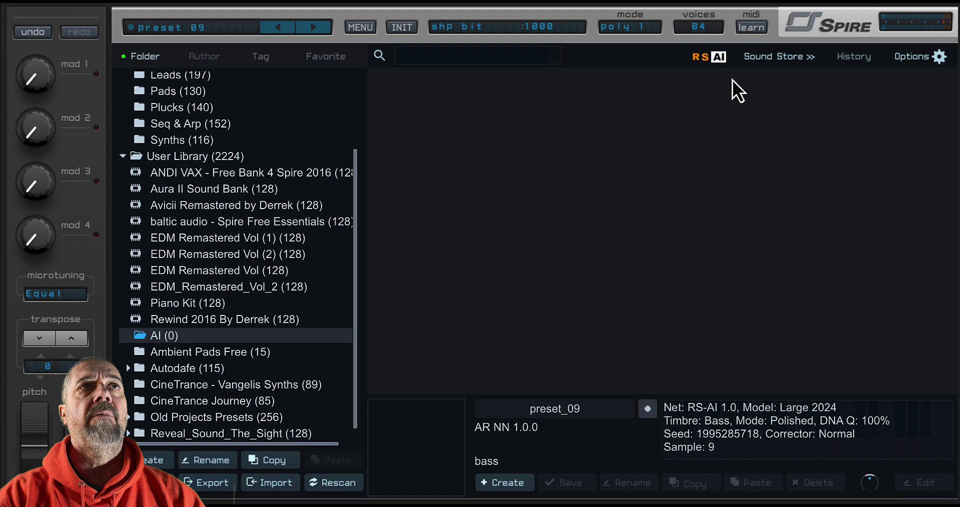
Open the RS AI generator, keep net version RS-AI 1.0, and set the model to Hybrid 2024
{"action": "left_click", "coordinate": [718, 57]}
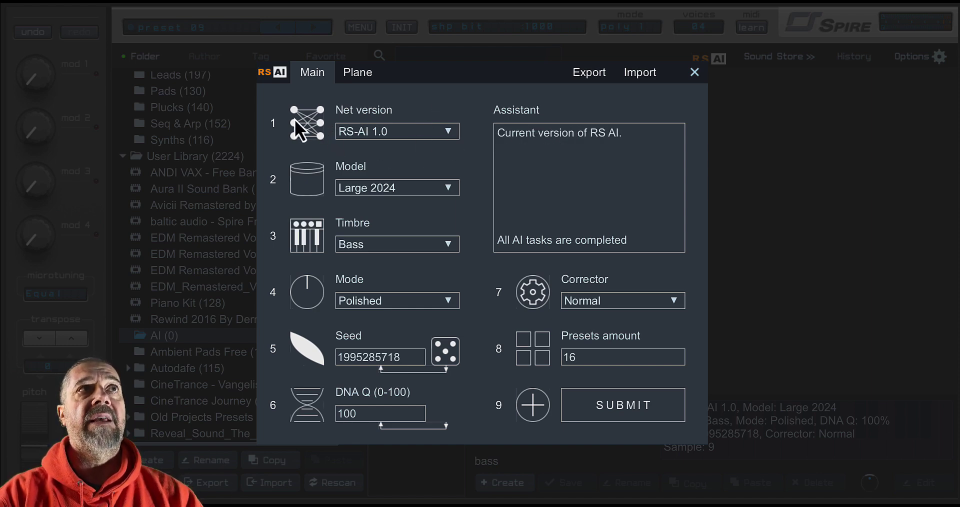
{"action": "left_click", "coordinate": [445, 133]}
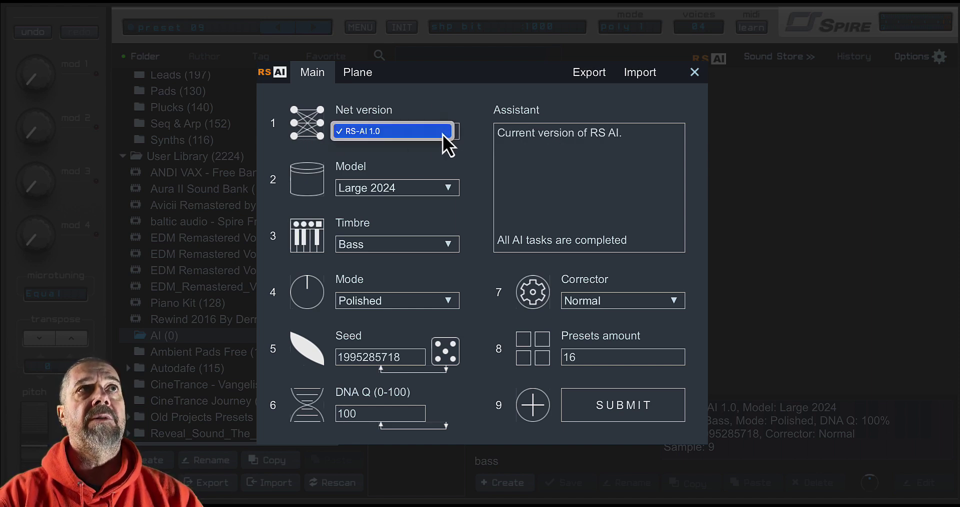
{"action": "left_click", "coordinate": [395, 131]}
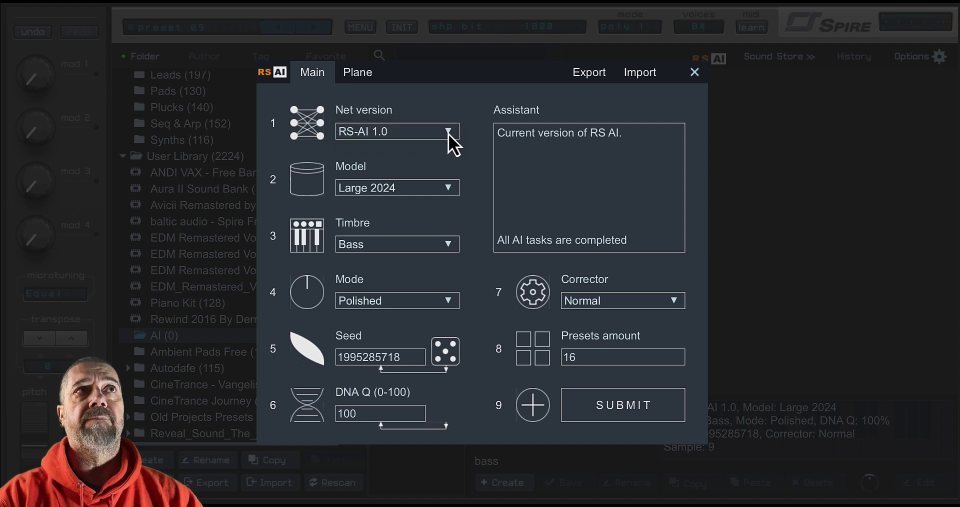
{"action": "left_click", "coordinate": [446, 190]}
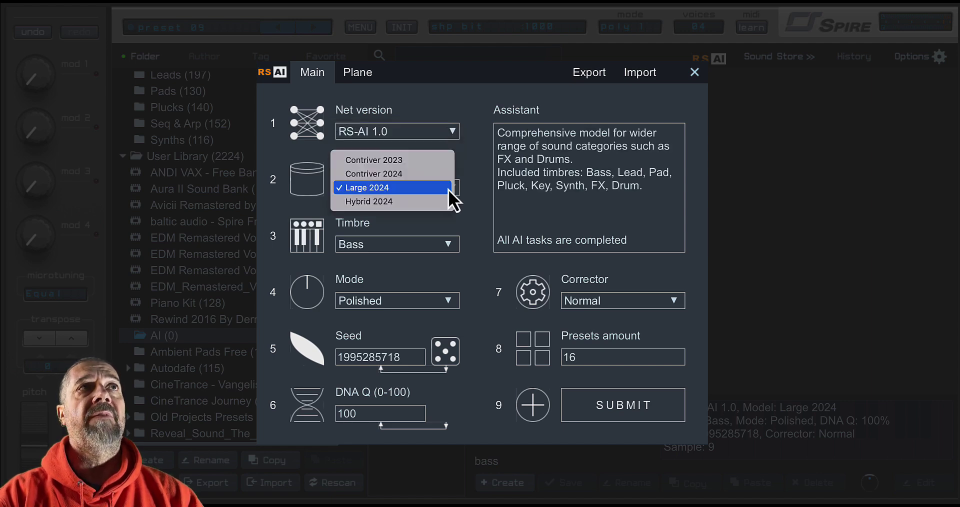
{"action": "left_click", "coordinate": [389, 200]}
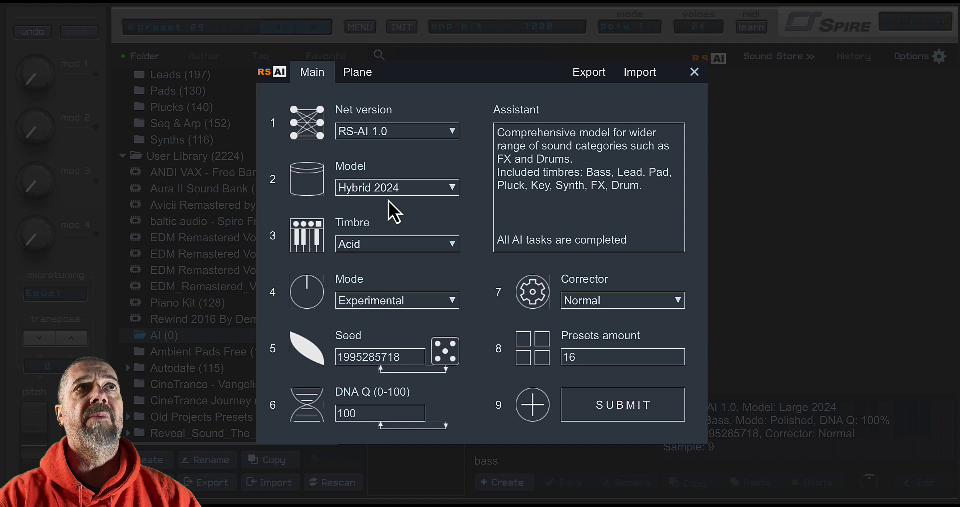
Set the timbre to Pad, try Vintage and Hybrid, then settle on Modern mode
{"action": "left_click", "coordinate": [453, 245]}
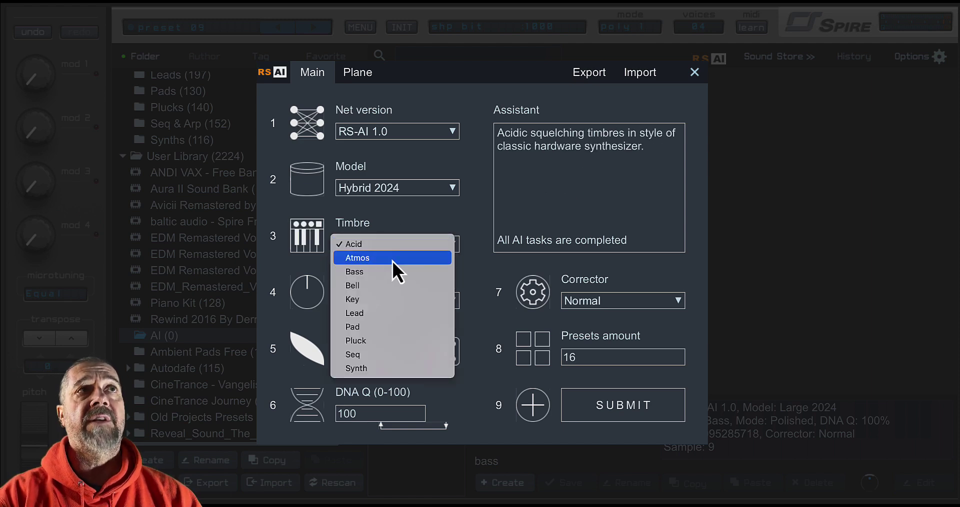
{"action": "left_click", "coordinate": [364, 328]}
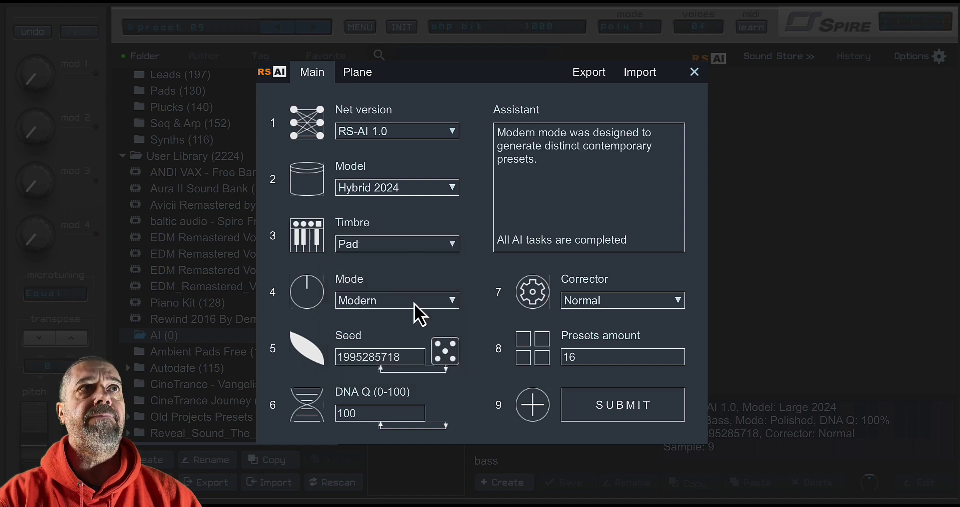
{"action": "left_click", "coordinate": [451, 302]}
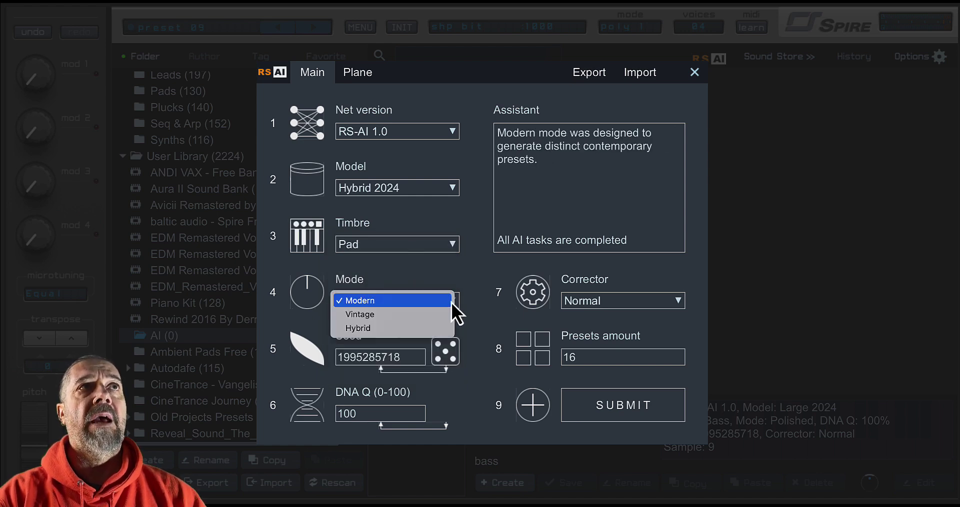
{"action": "left_click", "coordinate": [418, 313]}
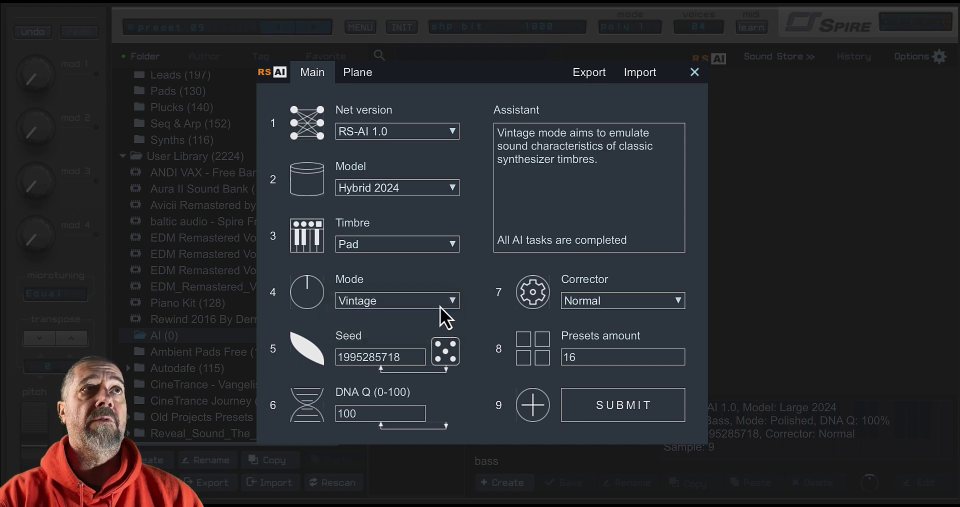
{"action": "left_click", "coordinate": [451, 307]}
{"action": "left_click", "coordinate": [373, 293]}
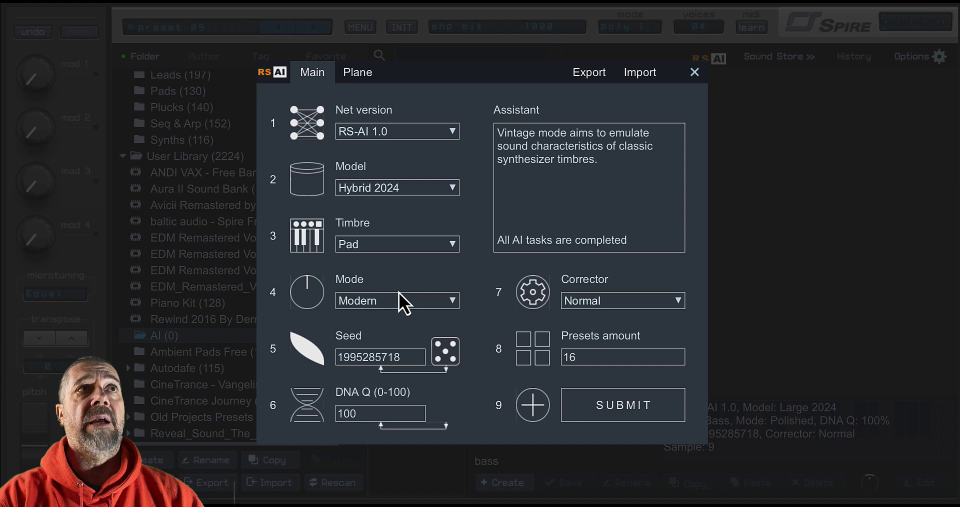
{"action": "left_click", "coordinate": [448, 301]}
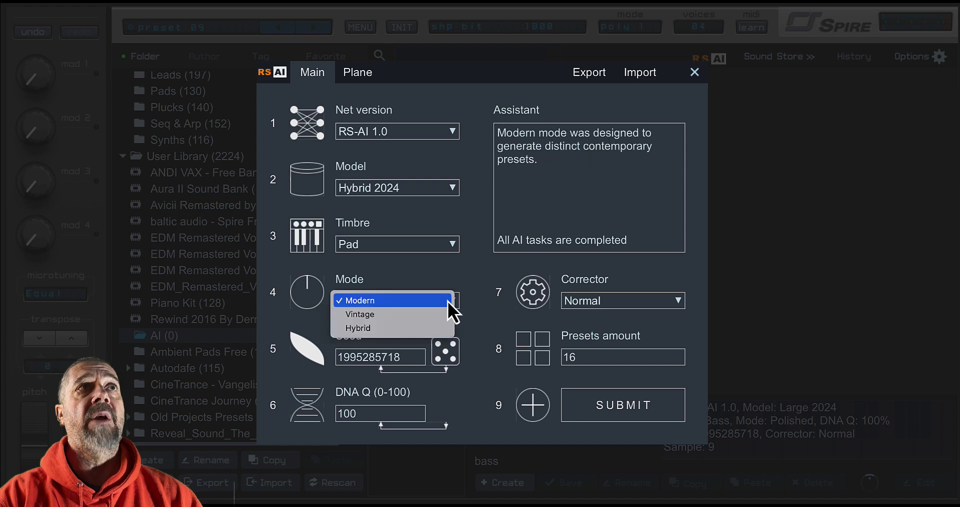
{"action": "left_click", "coordinate": [391, 331]}
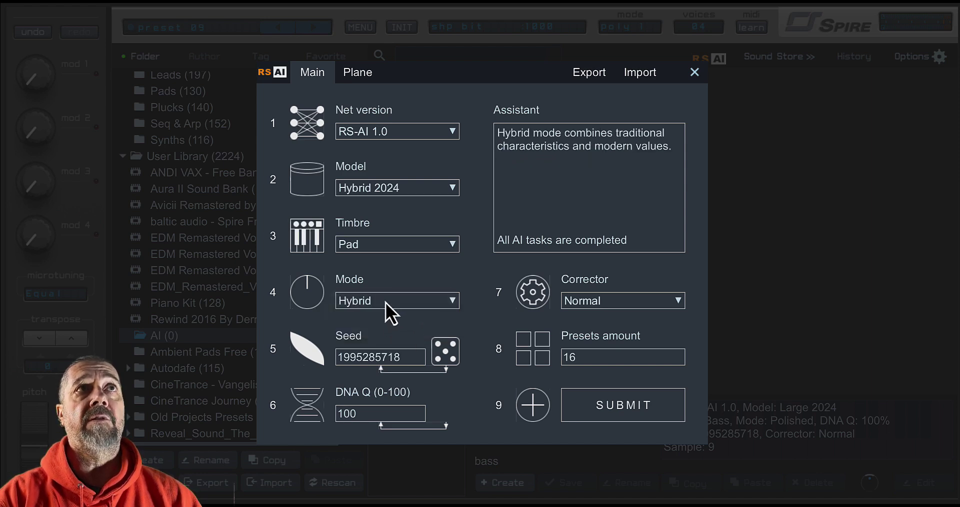
{"action": "left_click", "coordinate": [400, 302]}
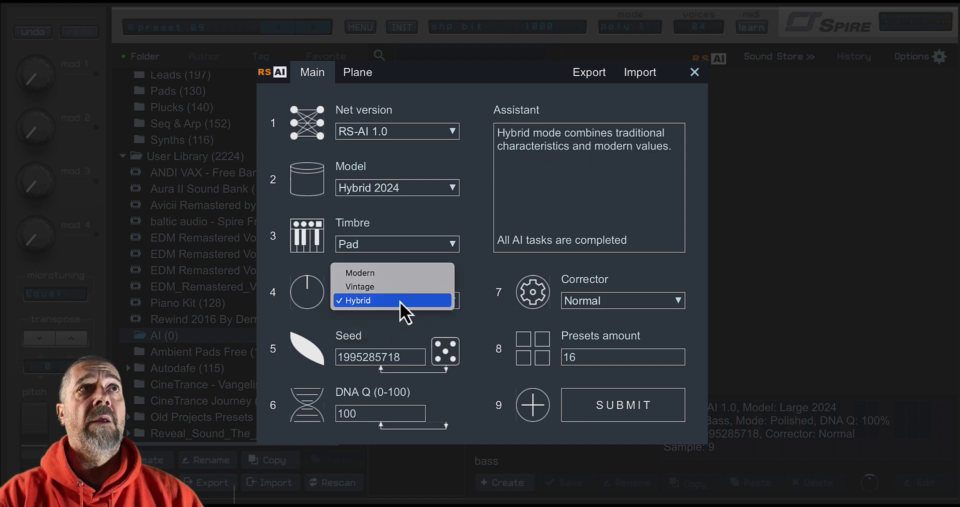
{"action": "left_click", "coordinate": [371, 276]}
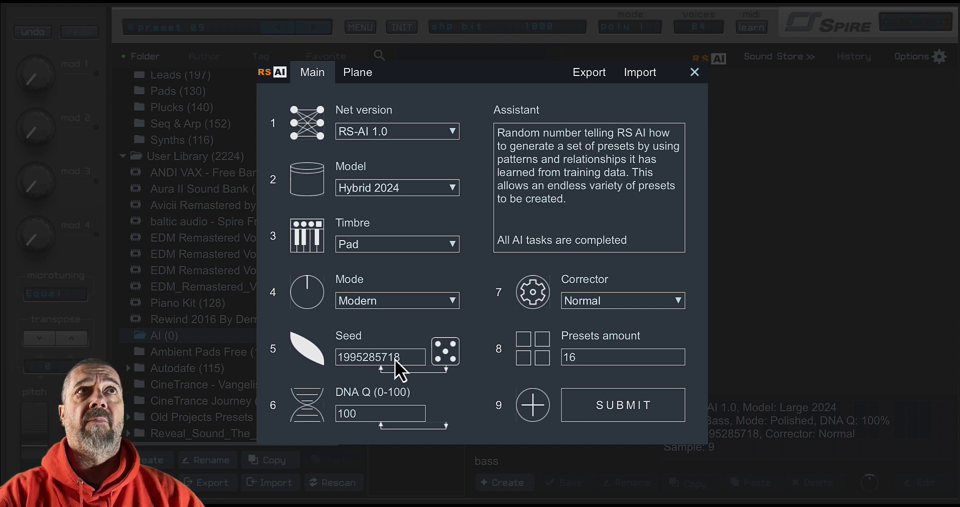
Randomize the seed, keep Corrector at Normal and 16 presets, and submit the Pad generation
{"action": "left_click", "coordinate": [444, 358]}
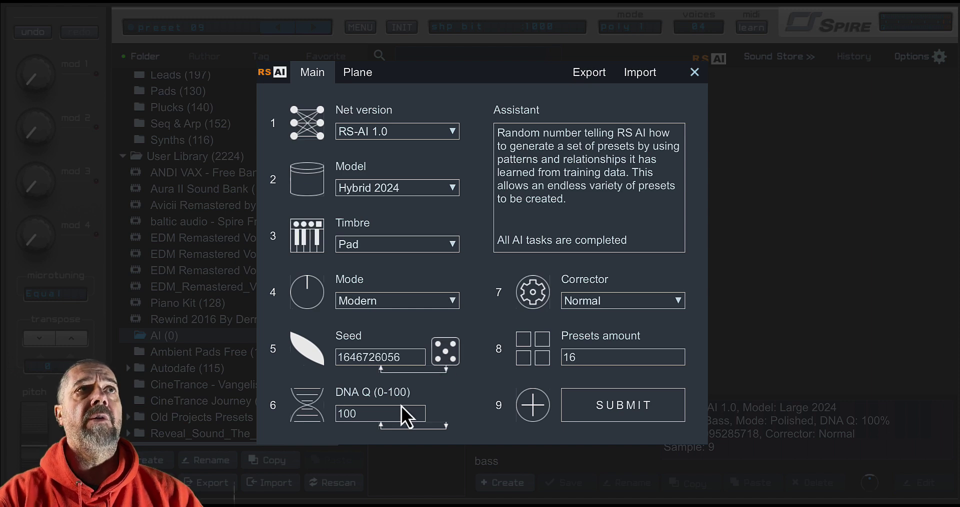
{"action": "left_click", "coordinate": [344, 408]}
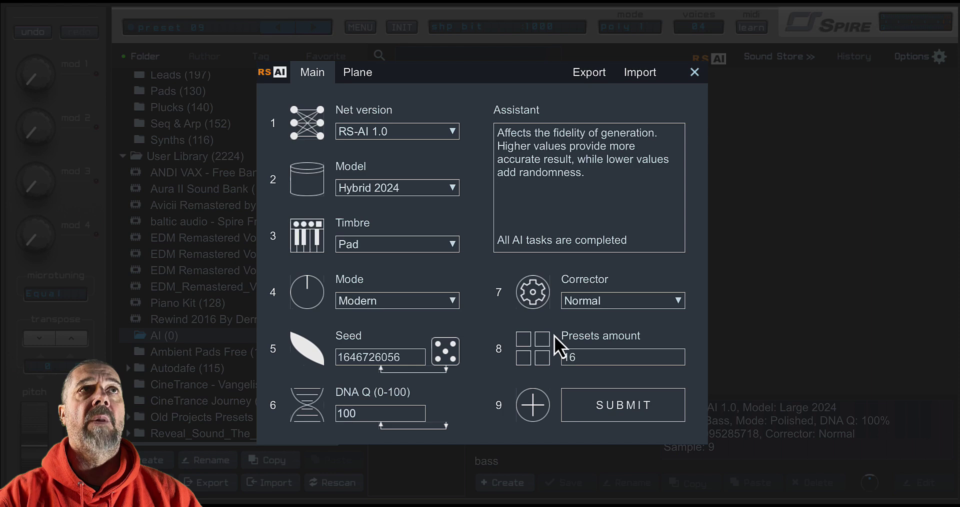
{"action": "left_click", "coordinate": [675, 302]}
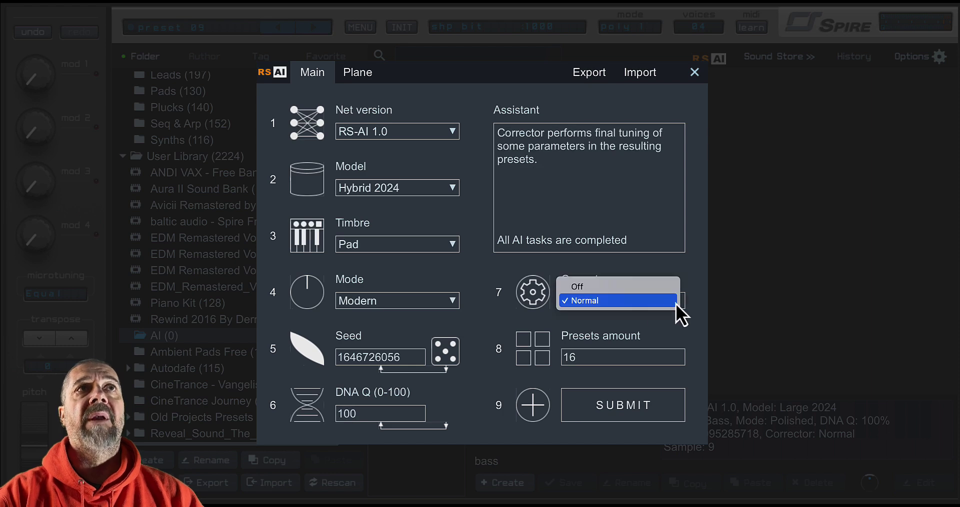
{"action": "left_click", "coordinate": [615, 301]}
{"action": "left_click_drag", "start_coordinate": [595, 359], "coordinate": [540, 360]}
{"action": "left_click", "coordinate": [632, 409]}
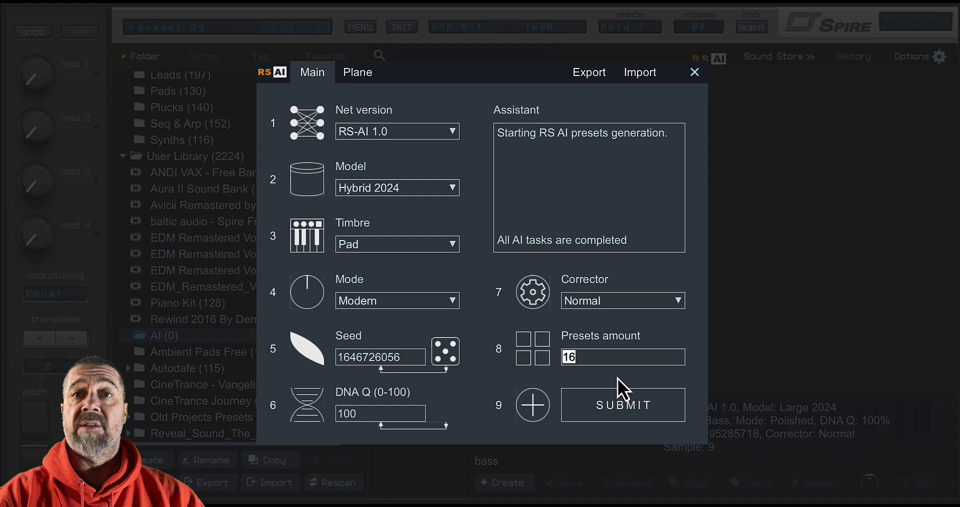
{"action": "left_click", "coordinate": [615, 405]}
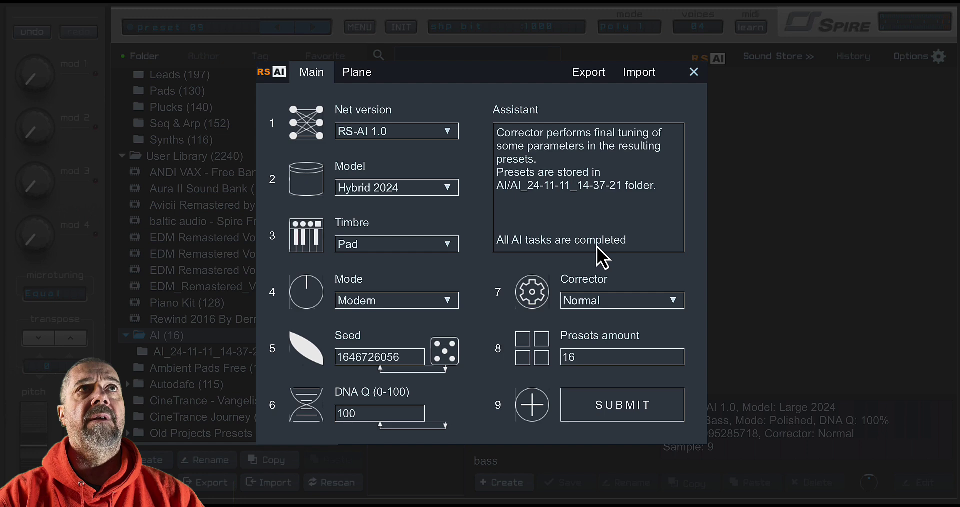
Close the generator, open folder AI_24-11-11_14-37-21, and load preset_00
{"action": "left_click", "coordinate": [695, 74]}
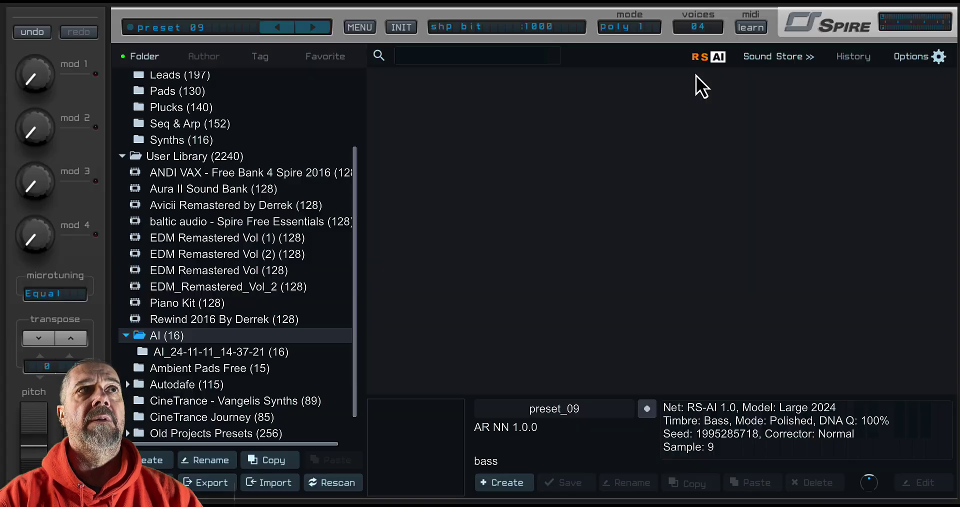
{"action": "left_click", "coordinate": [159, 353]}
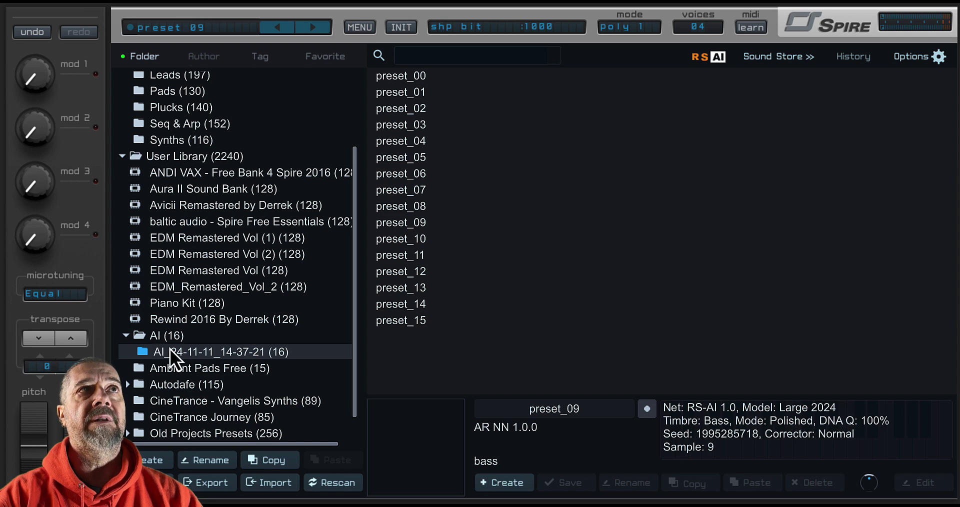
{"action": "left_click", "coordinate": [399, 80]}
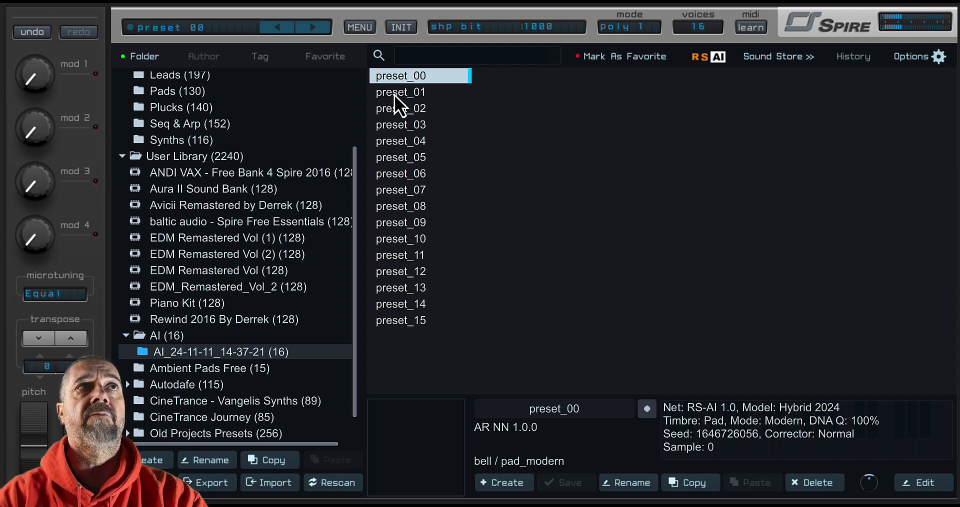
Audition the pad presets preset_01 through preset_06 in turn
{"action": "left_click", "coordinate": [394, 92]}
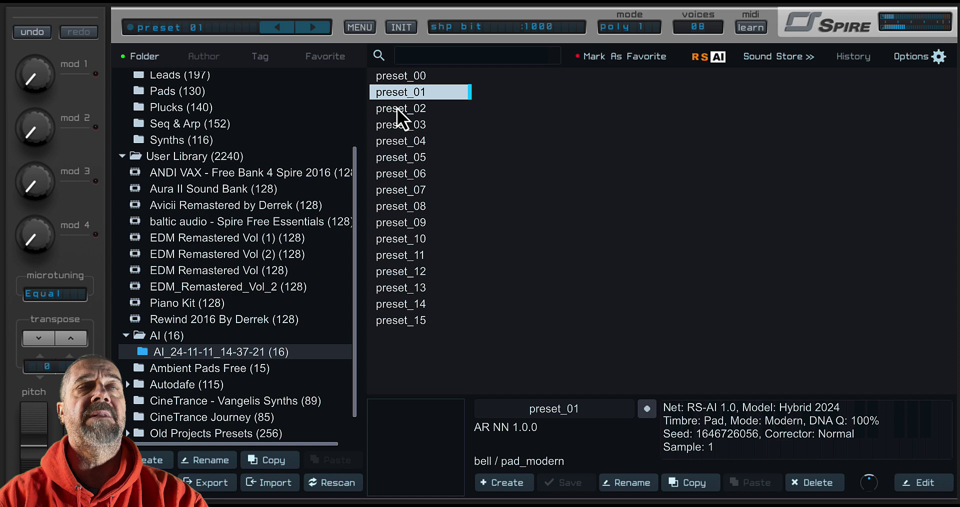
{"action": "left_click", "coordinate": [396, 110]}
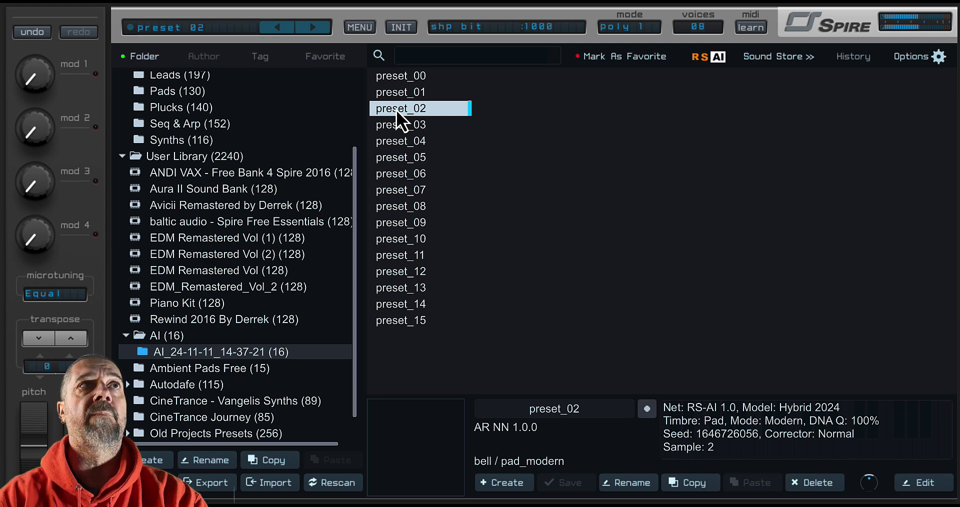
{"action": "left_click", "coordinate": [409, 125]}
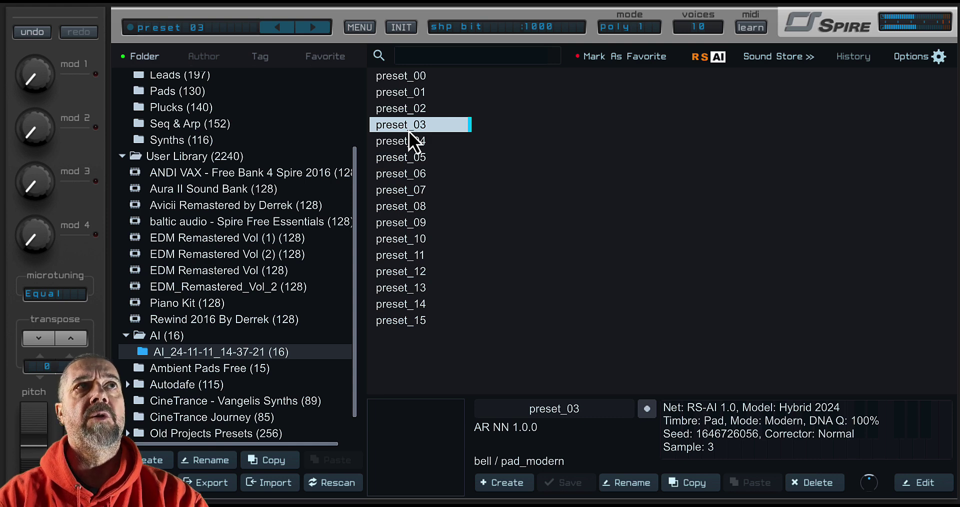
{"action": "left_click", "coordinate": [396, 141]}
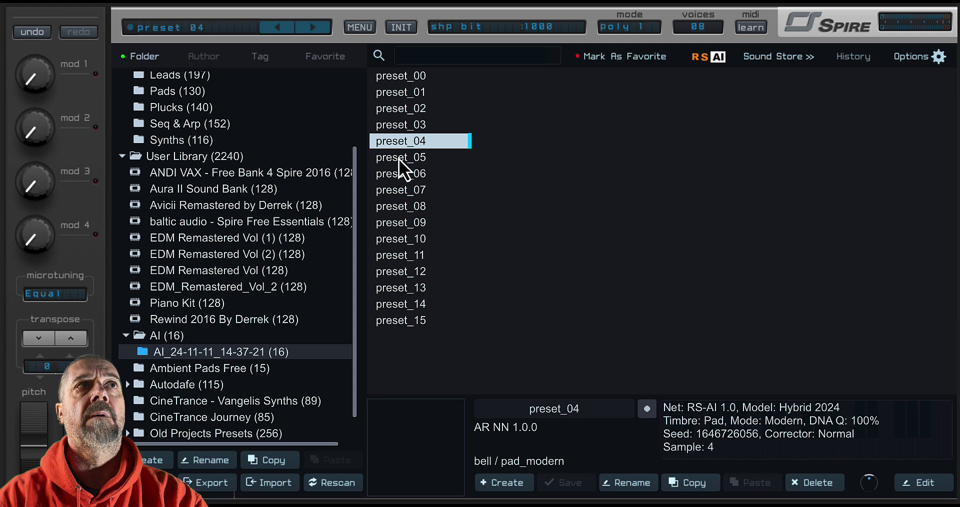
{"action": "left_click", "coordinate": [402, 158]}
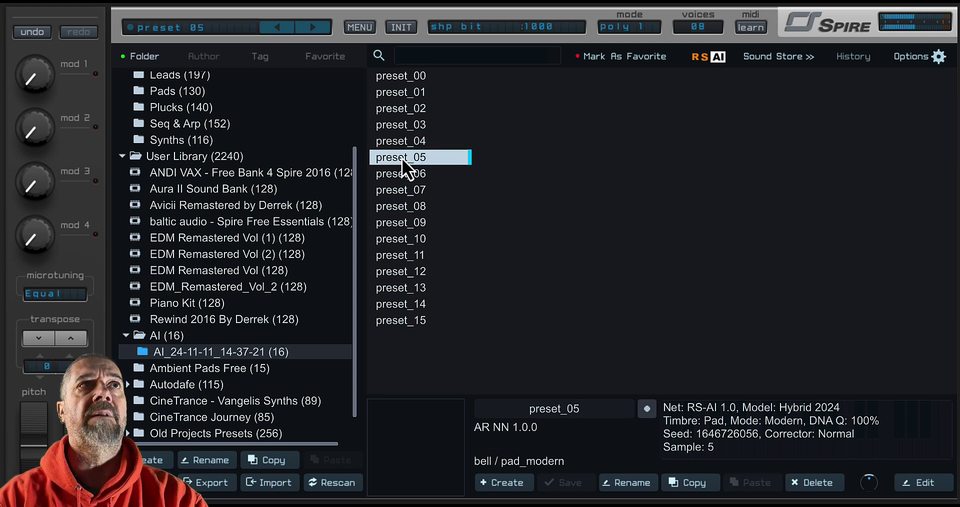
{"action": "left_click", "coordinate": [406, 175]}
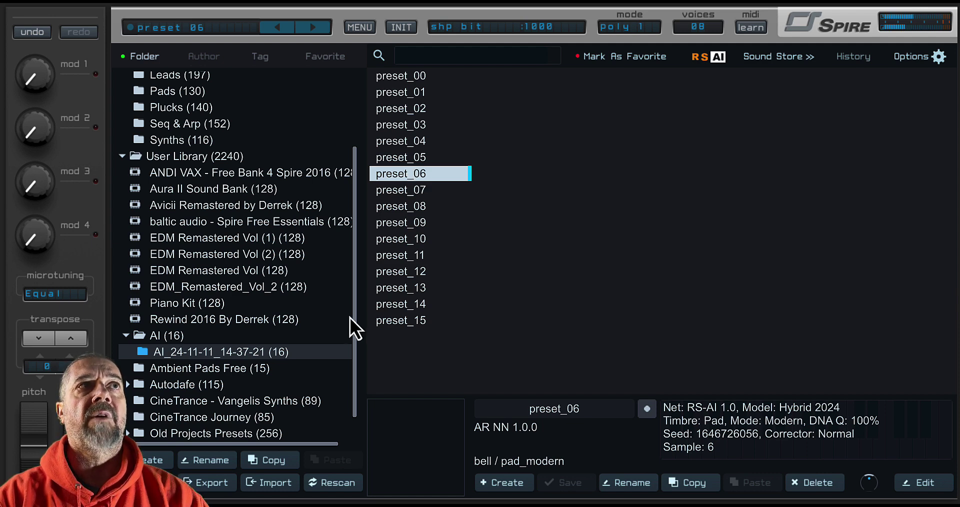
Select the parent AI folder, glance at the synth panel, and return to the browser
{"action": "left_click", "coordinate": [171, 340]}
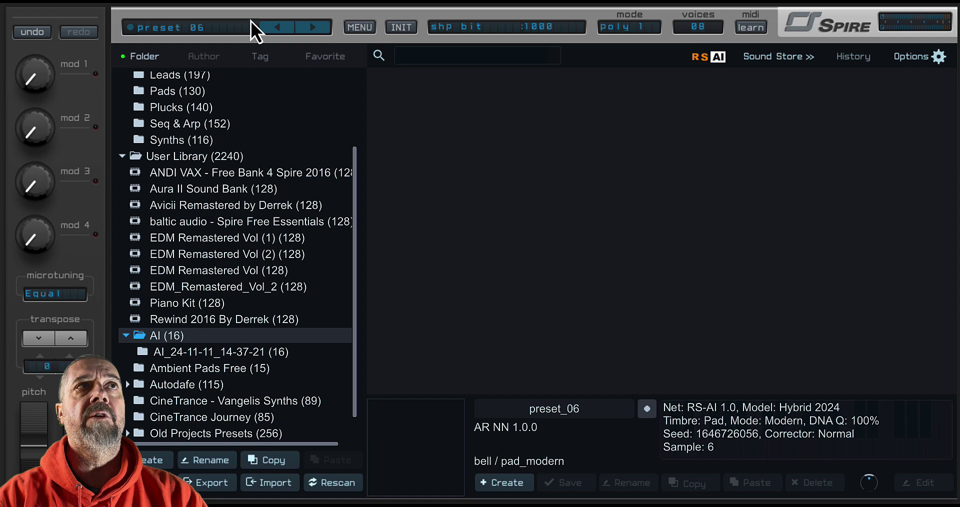
{"action": "left_click", "coordinate": [231, 29]}
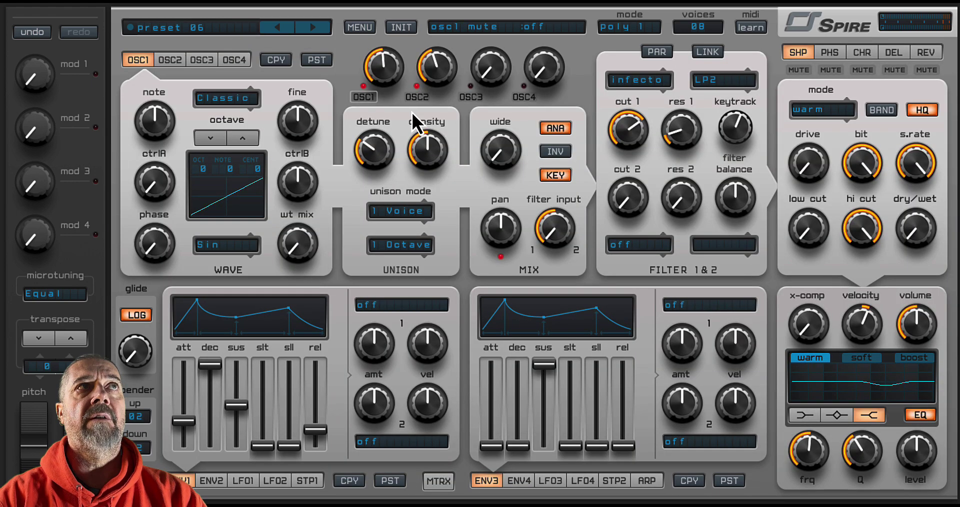
{"action": "left_click", "coordinate": [172, 29]}
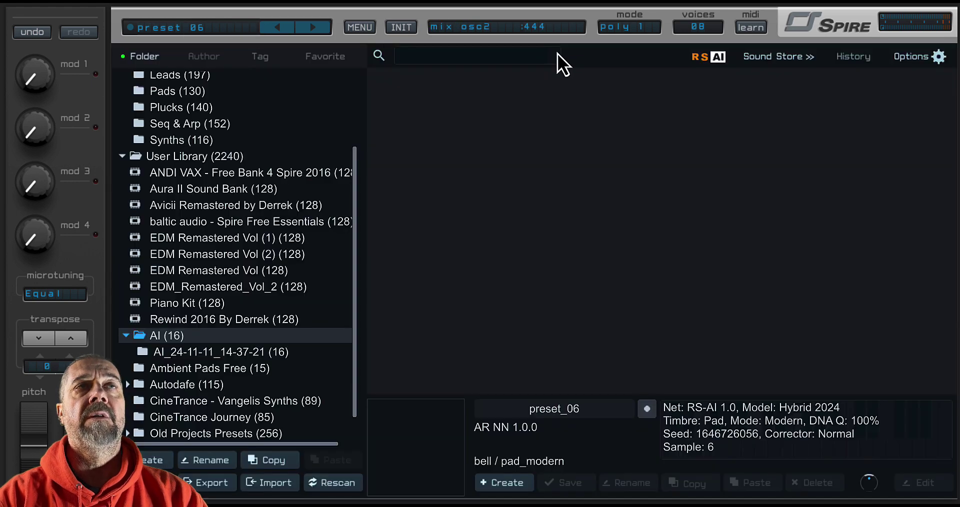
Generate 16 presets with timbre Bass, model Large 2024, and mode Polished
{"action": "left_click", "coordinate": [713, 59]}
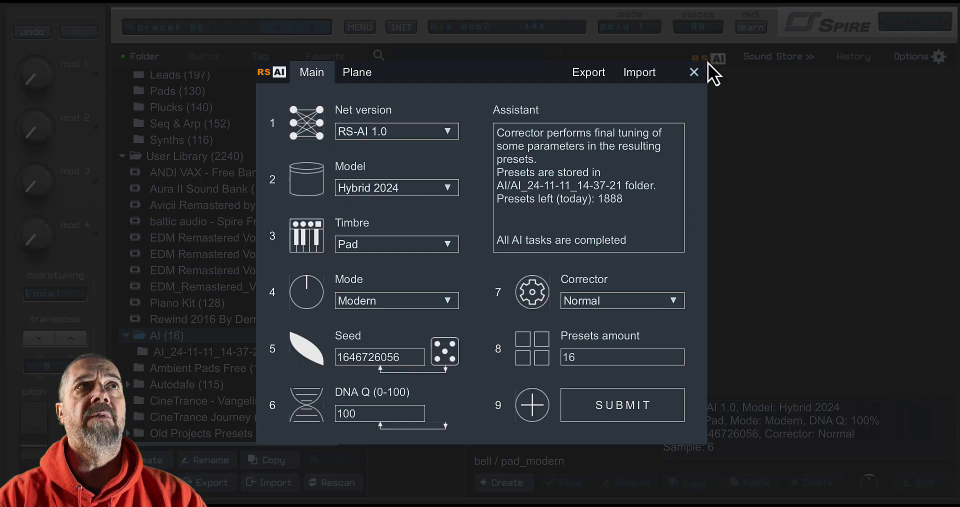
{"action": "left_click", "coordinate": [453, 244]}
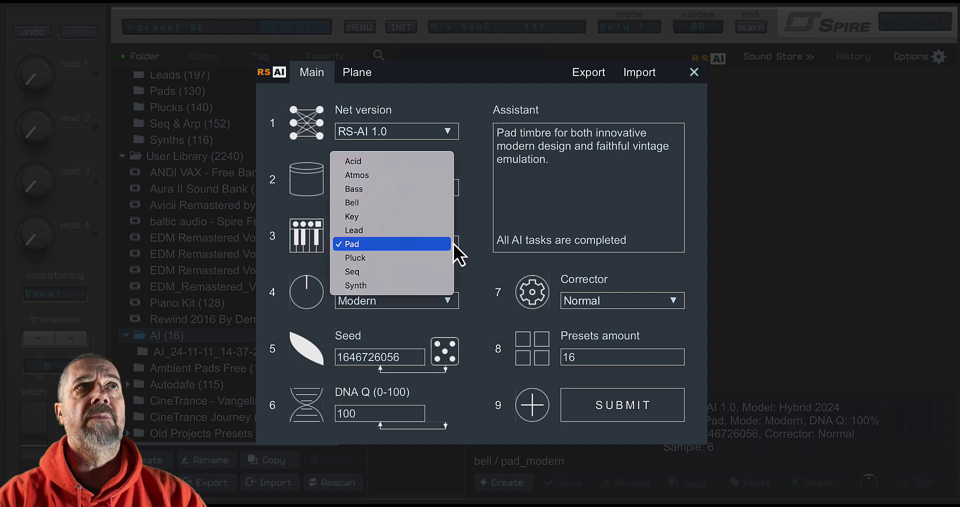
{"action": "left_click", "coordinate": [365, 189]}
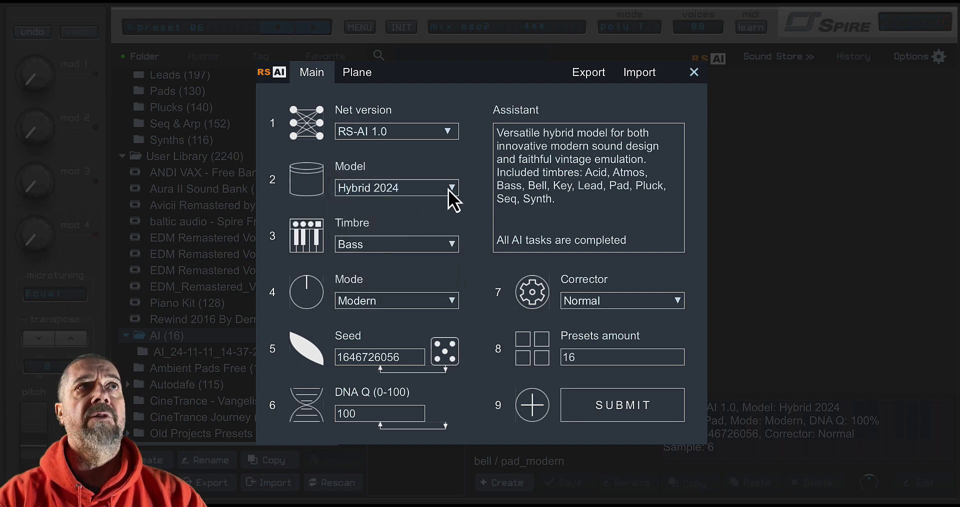
{"action": "left_click", "coordinate": [449, 190]}
{"action": "left_click", "coordinate": [389, 175]}
{"action": "scroll", "coordinate": [442, 301], "scroll_direction": "down", "scroll_amount": 1}
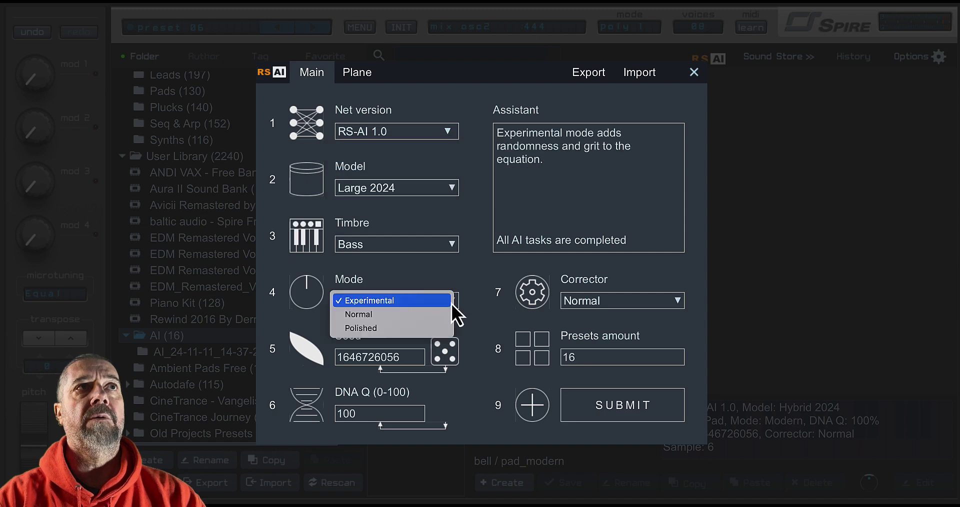
{"action": "left_click", "coordinate": [379, 328]}
{"action": "left_click", "coordinate": [602, 404]}
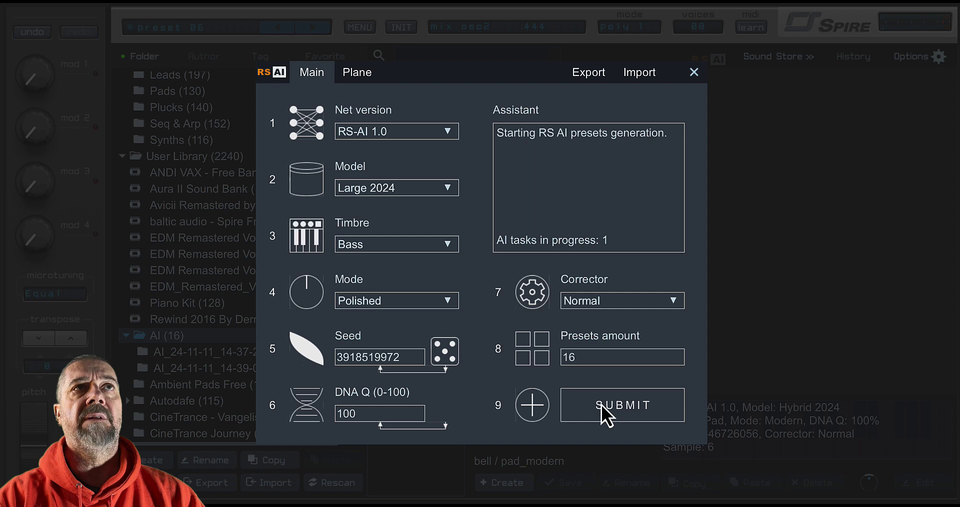
{"action": "mouse_move", "coordinate": [568, 275]}
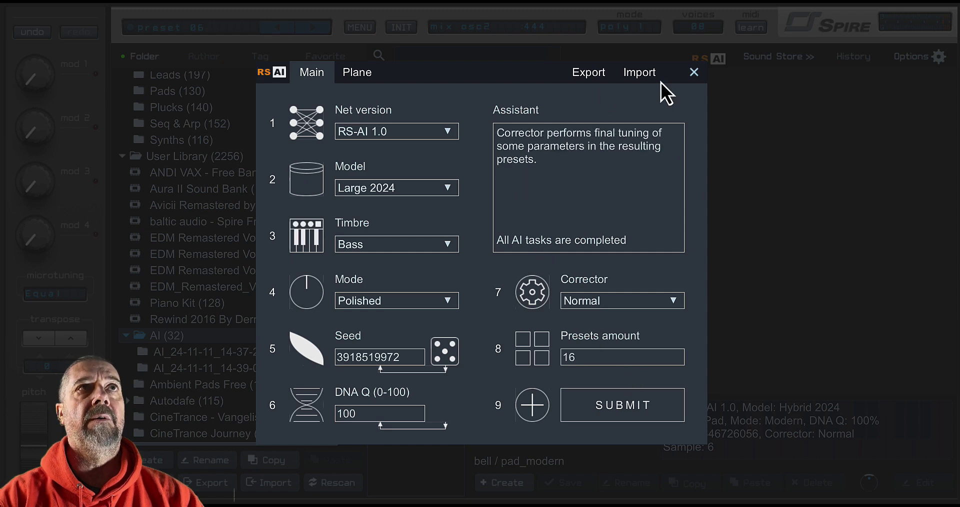
Close the generator, open folder AI_24-11-11_14-39-01, and load bass preset_00
{"action": "left_click", "coordinate": [694, 73]}
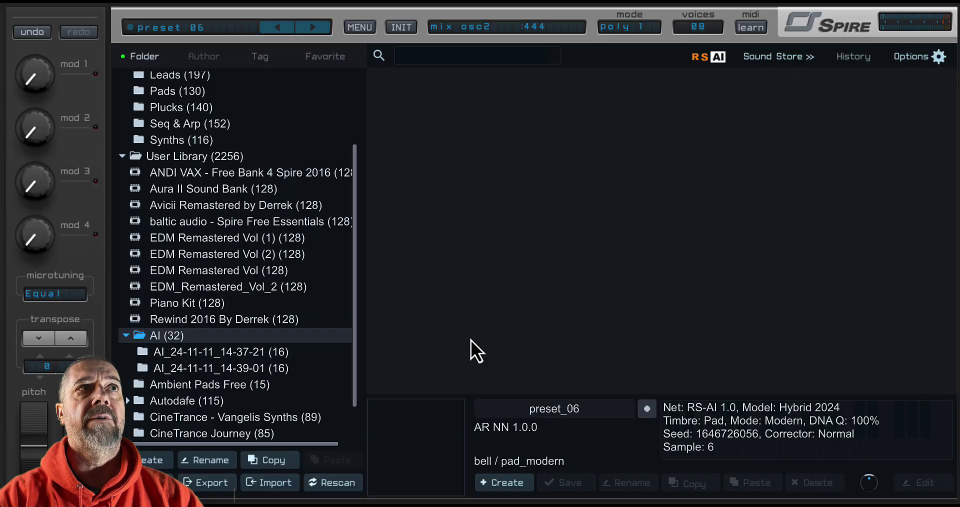
{"action": "left_click", "coordinate": [217, 370]}
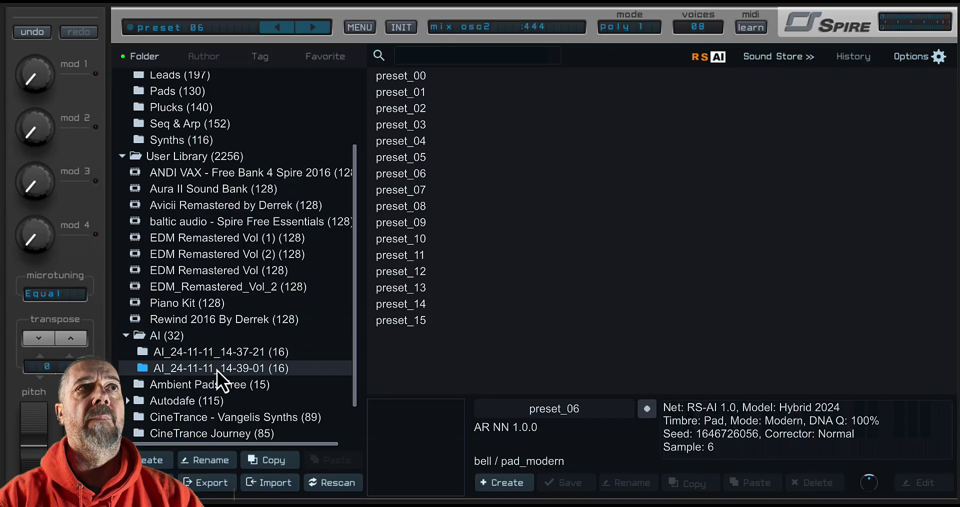
{"action": "left_click", "coordinate": [413, 77]}
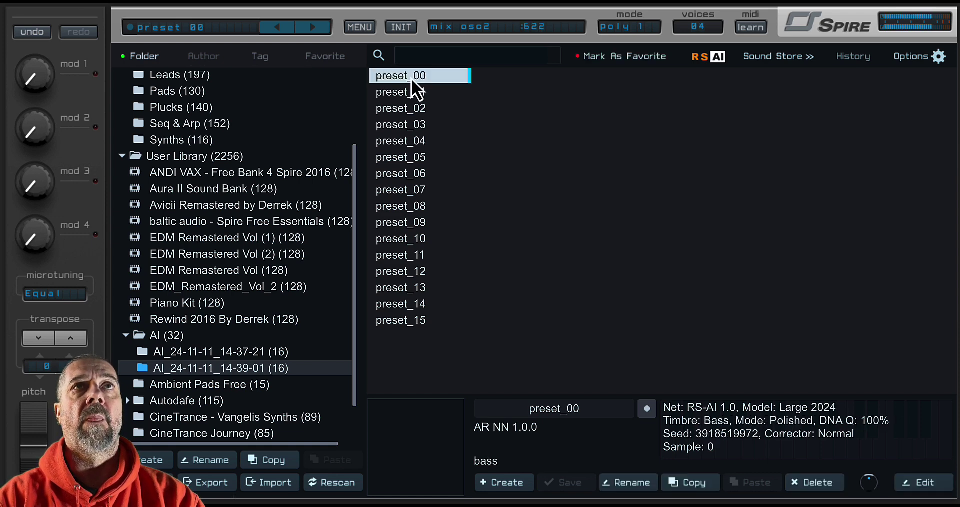
Audition bass presets preset_01 through preset_06, then reopen the RS AI generator
{"action": "left_click", "coordinate": [405, 94]}
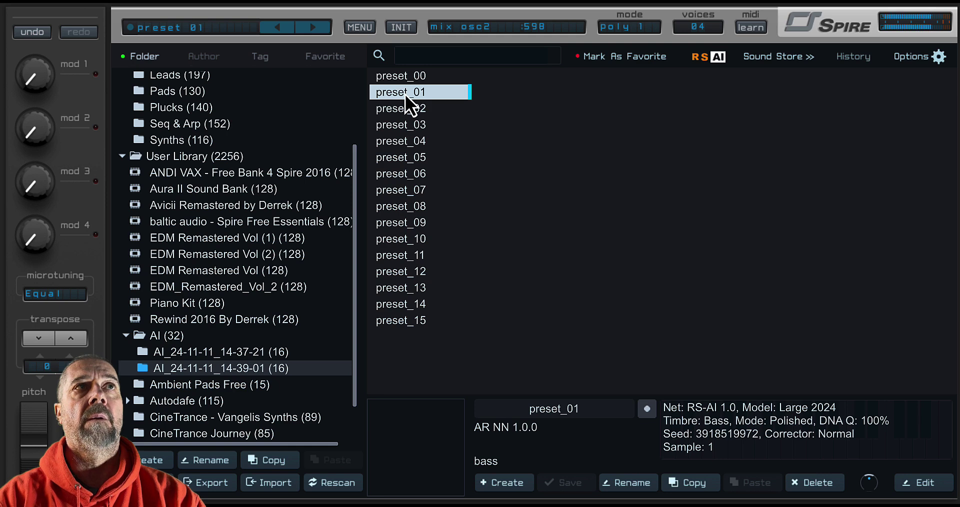
{"action": "left_click", "coordinate": [404, 110]}
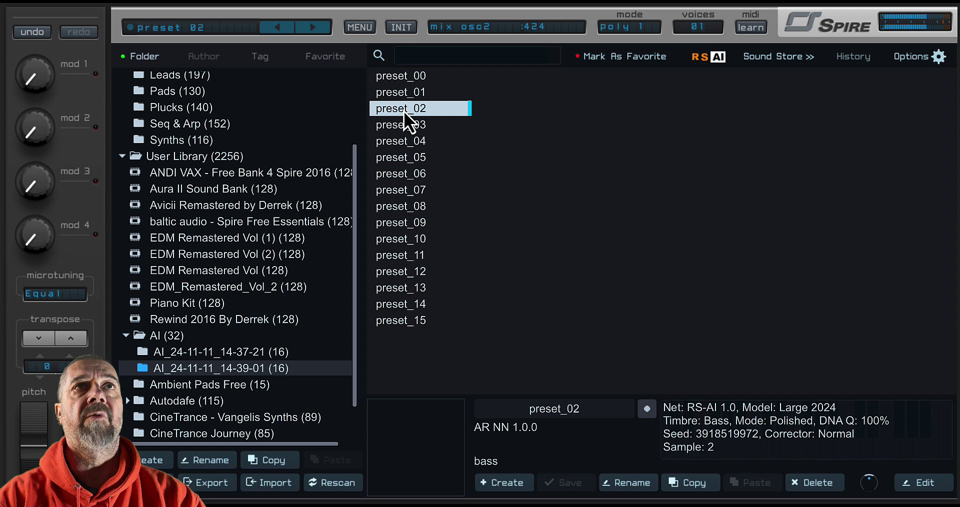
{"action": "left_click", "coordinate": [398, 125]}
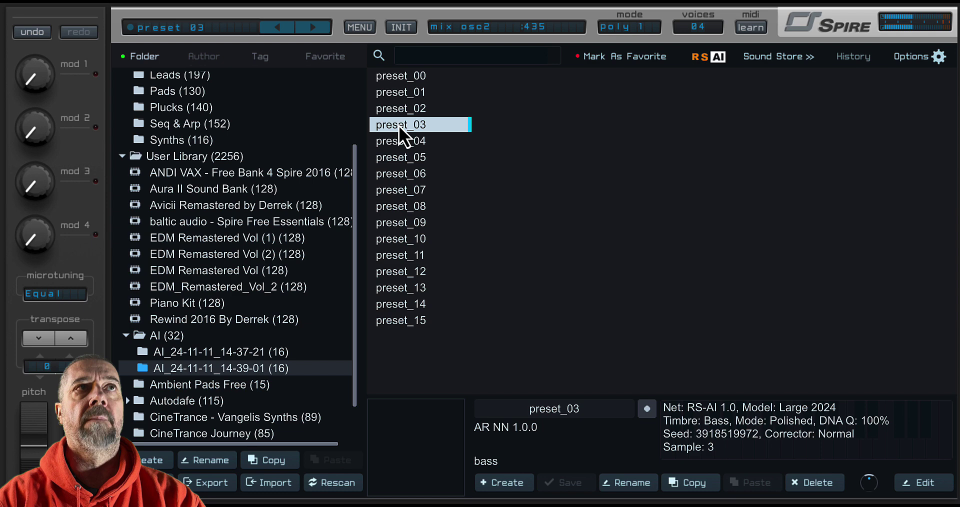
{"action": "left_click", "coordinate": [400, 141]}
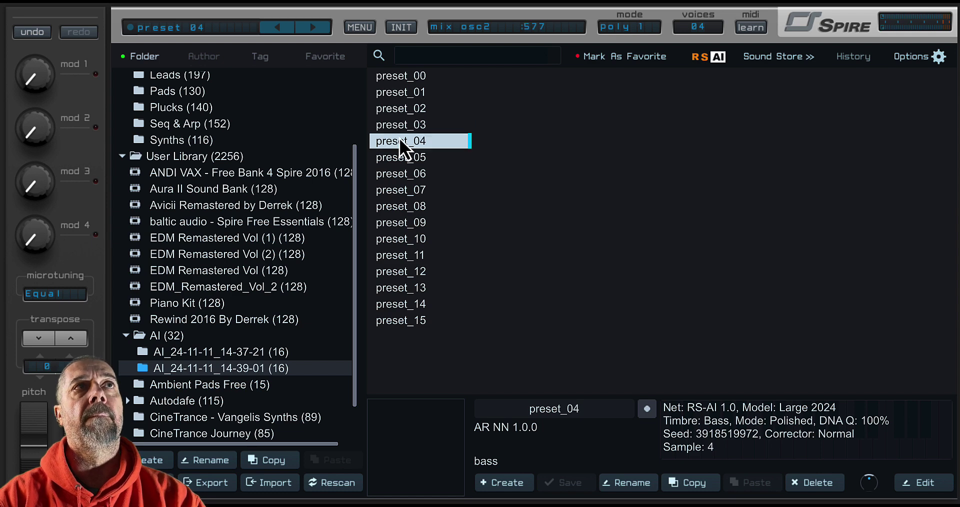
{"action": "left_click", "coordinate": [398, 174]}
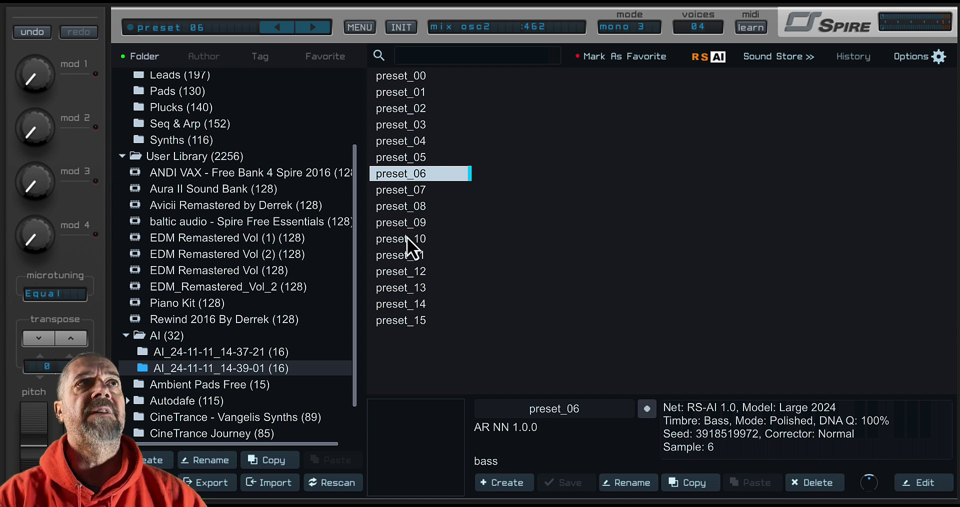
{"action": "left_click", "coordinate": [719, 57]}
Set the generator model to Hybrid 2024 and the timbre to Atmos
{"action": "left_click", "coordinate": [449, 242]}
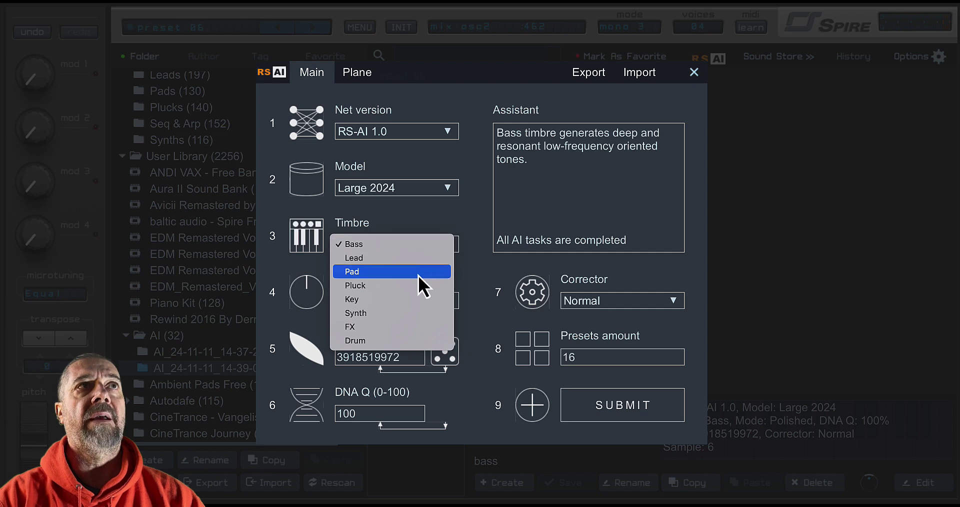
{"action": "left_click", "coordinate": [449, 192]}
{"action": "left_click", "coordinate": [448, 191]}
{"action": "left_click", "coordinate": [398, 202]}
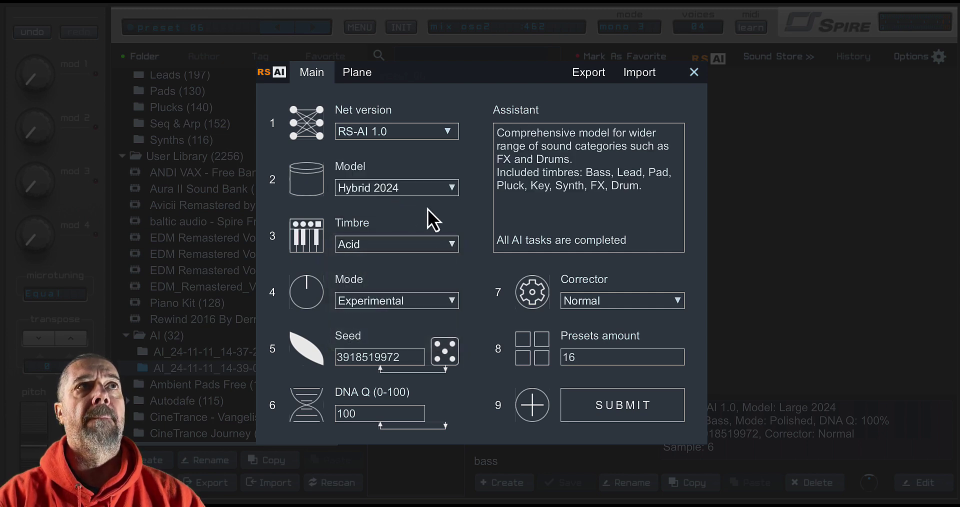
{"action": "left_click", "coordinate": [449, 244]}
{"action": "left_click", "coordinate": [378, 259]}
Set mode to Complex, roll a new random seed, and submit the atmosphere generation
{"action": "left_click", "coordinate": [451, 300]}
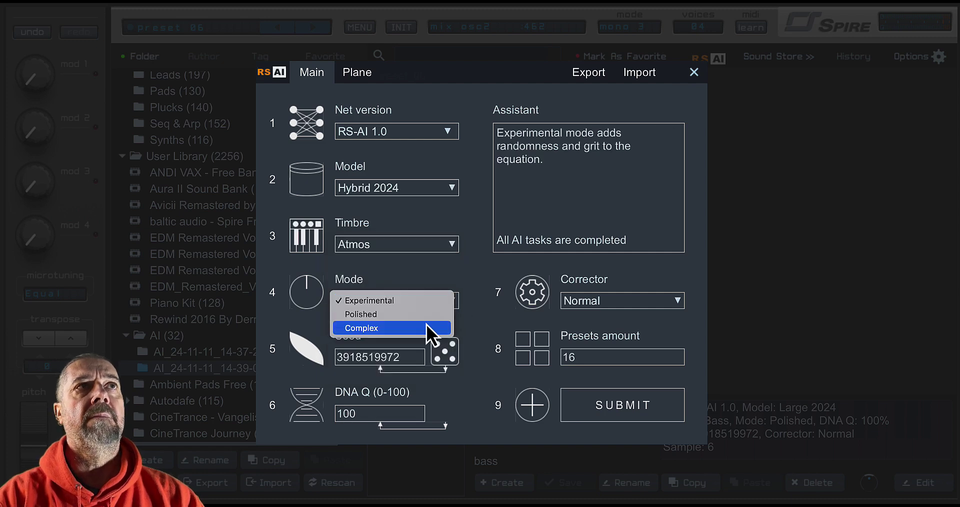
{"action": "left_click", "coordinate": [376, 328]}
{"action": "left_click", "coordinate": [446, 352]}
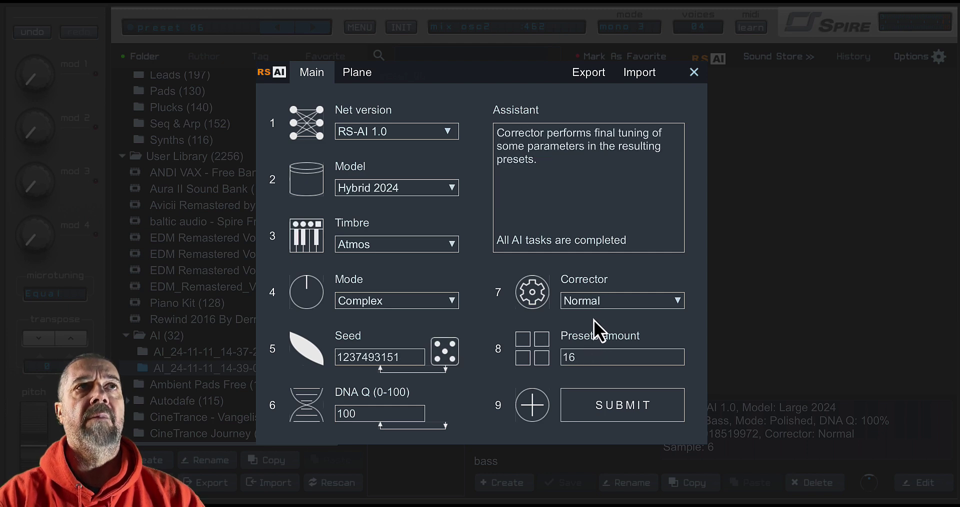
{"action": "left_click", "coordinate": [625, 415]}
{"action": "left_click", "coordinate": [622, 407]}
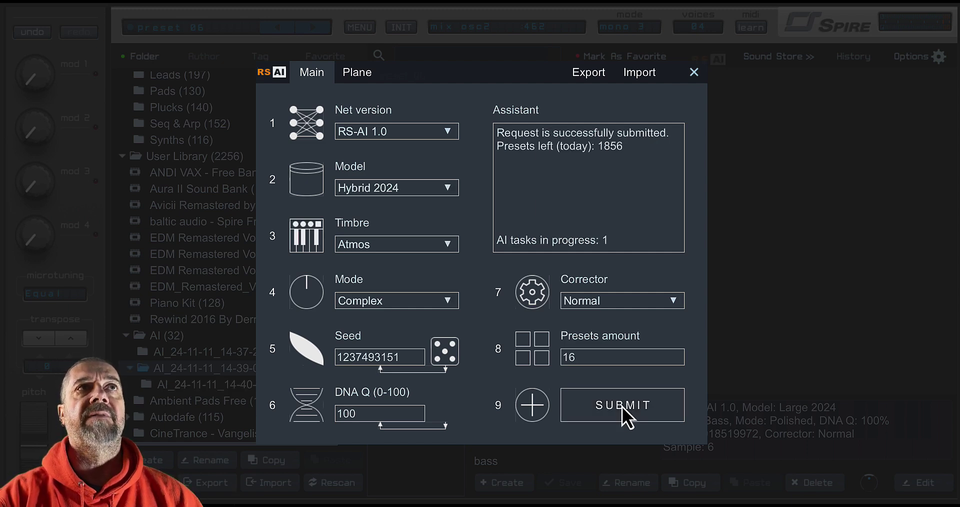
{"action": "mouse_move", "coordinate": [568, 367]}
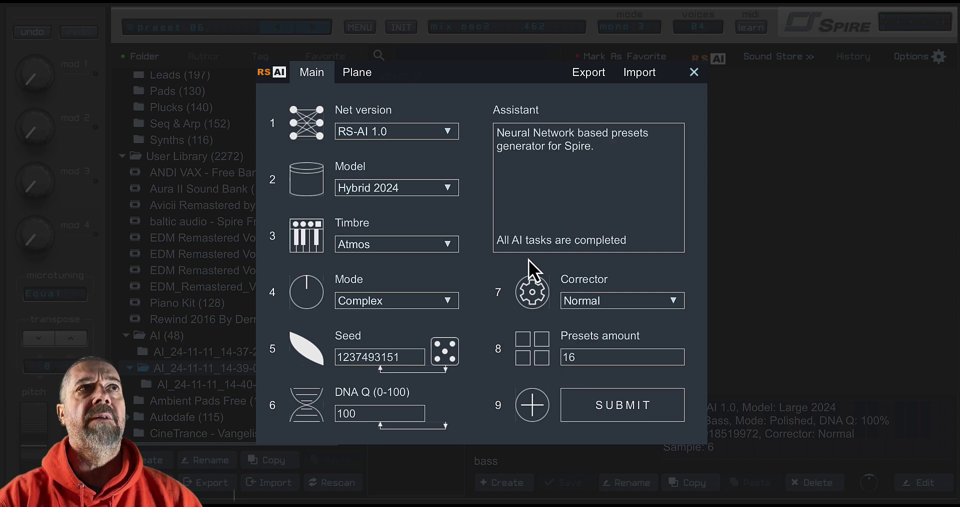
Close the generator and open folder AI_24-11-11_14-40-08 listing its 16 atmosphere presets
{"action": "mouse_move", "coordinate": [574, 278]}
{"action": "left_click", "coordinate": [695, 72]}
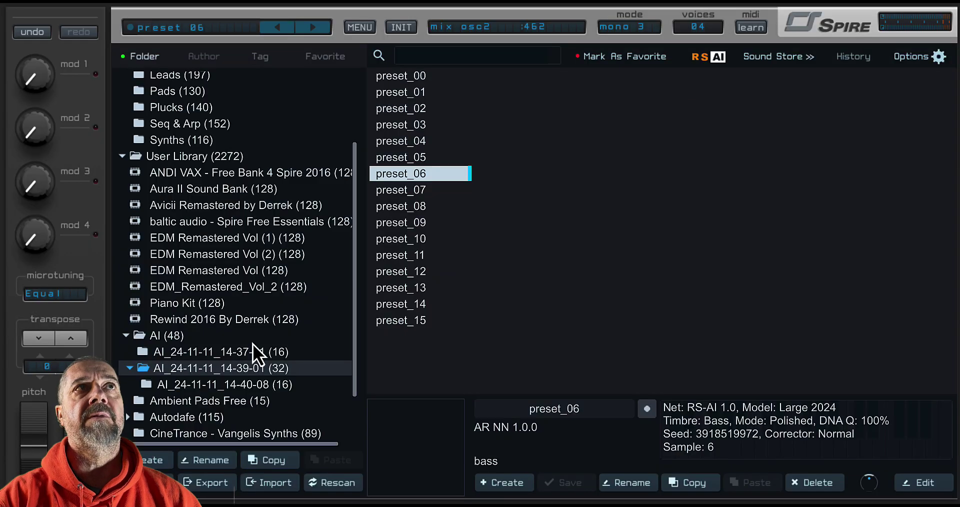
{"action": "left_click", "coordinate": [164, 387]}
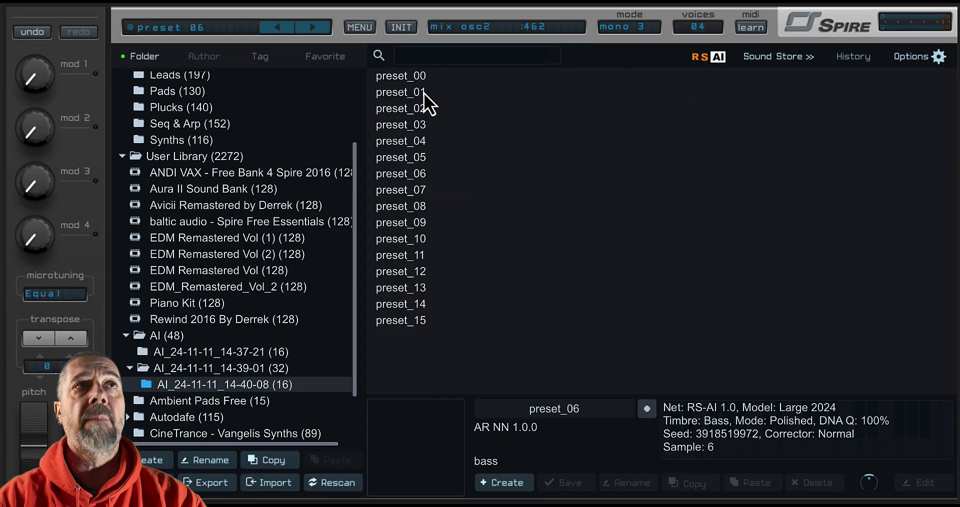